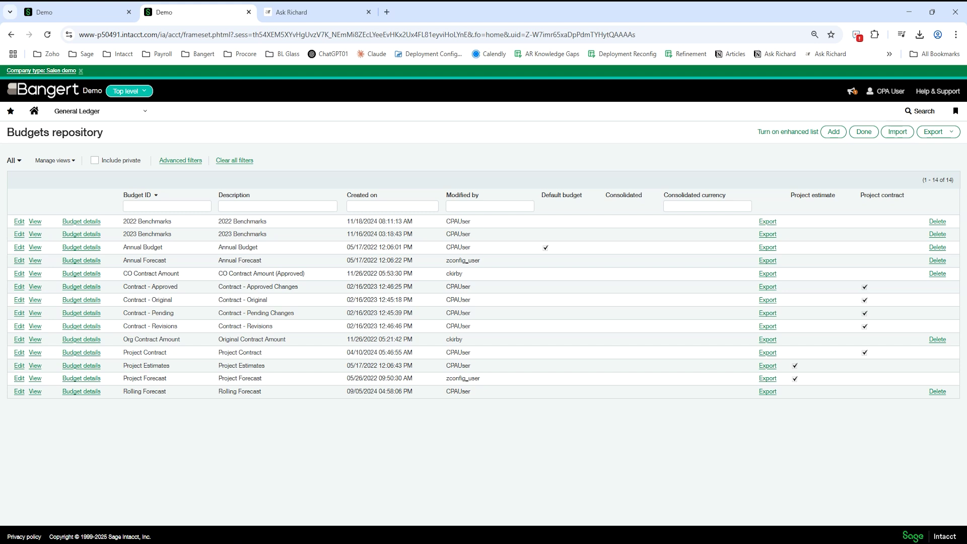
# Download the Budgets import template from the budgets repository and open it maximized in Excel.
pyautogui.click(897, 131)
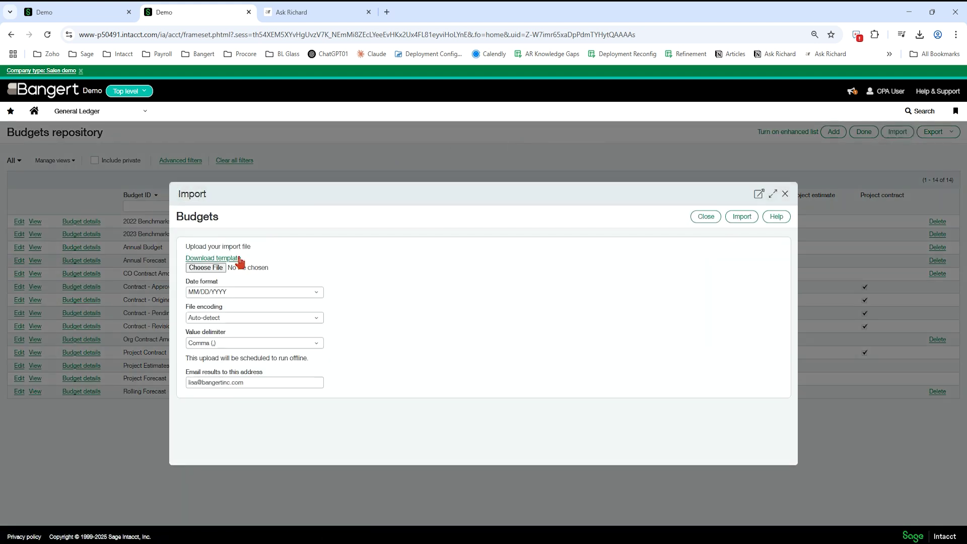
pyautogui.click(213, 258)
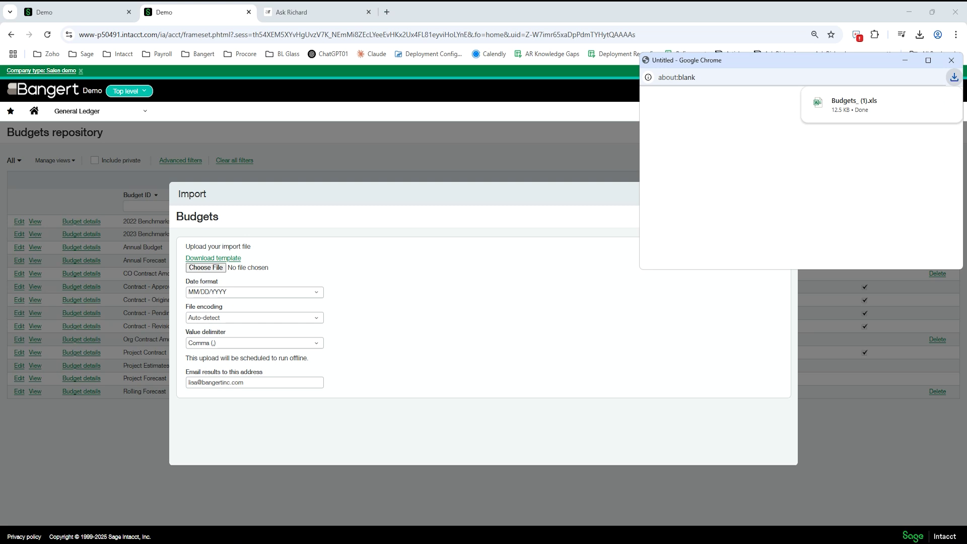
pyautogui.moveTo(963, 117); pyautogui.dragTo(581, 117)
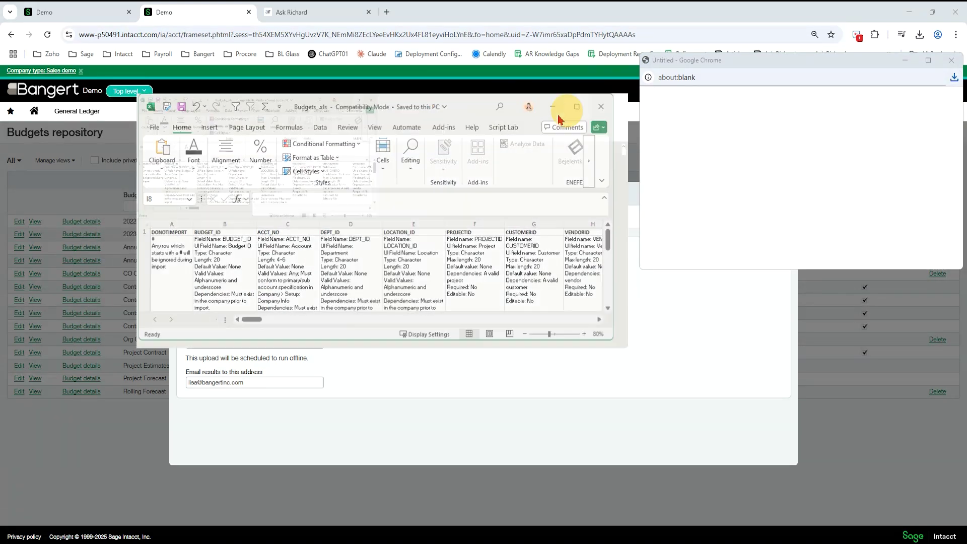
pyautogui.click(576, 107)
# Examine the template's dimension headers from LOCATION_ID through COSTTYPEID up to the first month column.
pyautogui.click(250, 141)
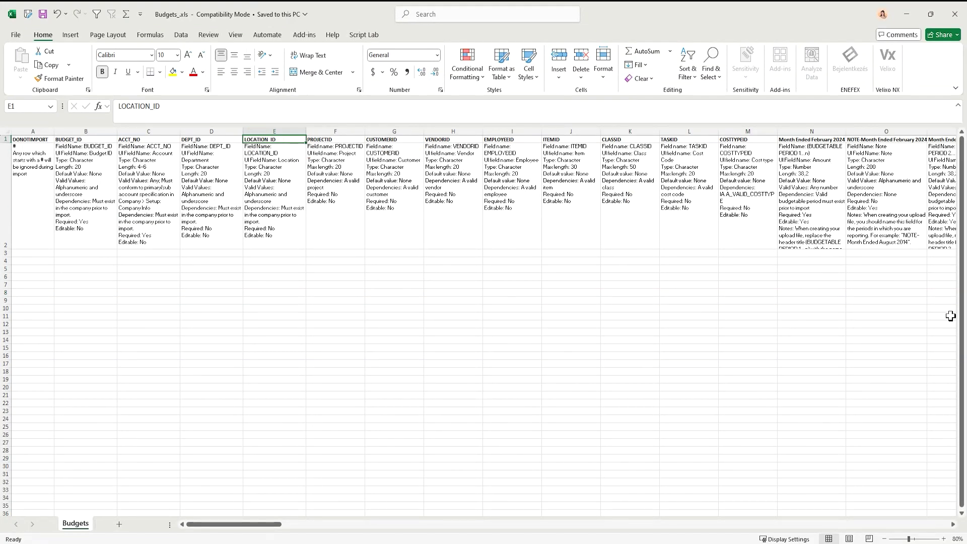
pyautogui.press('Right')
pyautogui.press('Right')
pyautogui.press('Right')
pyautogui.press('Right')
pyautogui.press('Right')
pyautogui.press('Right')
pyautogui.press('Right')
pyautogui.press('Right')
pyautogui.press('Right')
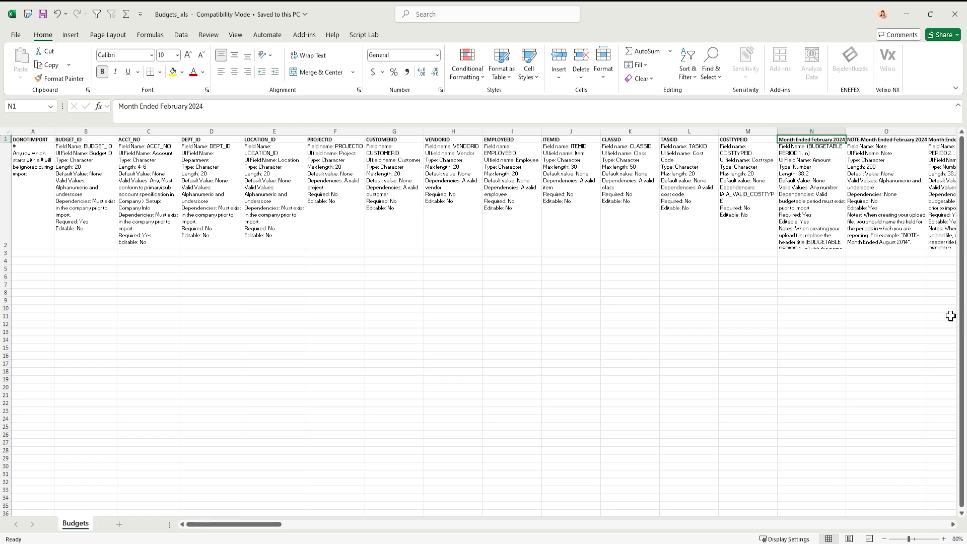
# Examine the paired amount and note columns for Month Ended February 2024 and Month Ended March 2024.
pyautogui.press('Right')
pyautogui.press('Left')
pyautogui.press('Right')
pyautogui.press('Right')
pyautogui.press('Right')
pyautogui.press('Right')
pyautogui.press('Right')
pyautogui.press('Right')
pyautogui.press('Left')
pyautogui.press('Left')
pyautogui.press('Left')
pyautogui.press('Left')
pyautogui.press('Left')
pyautogui.press('Left')
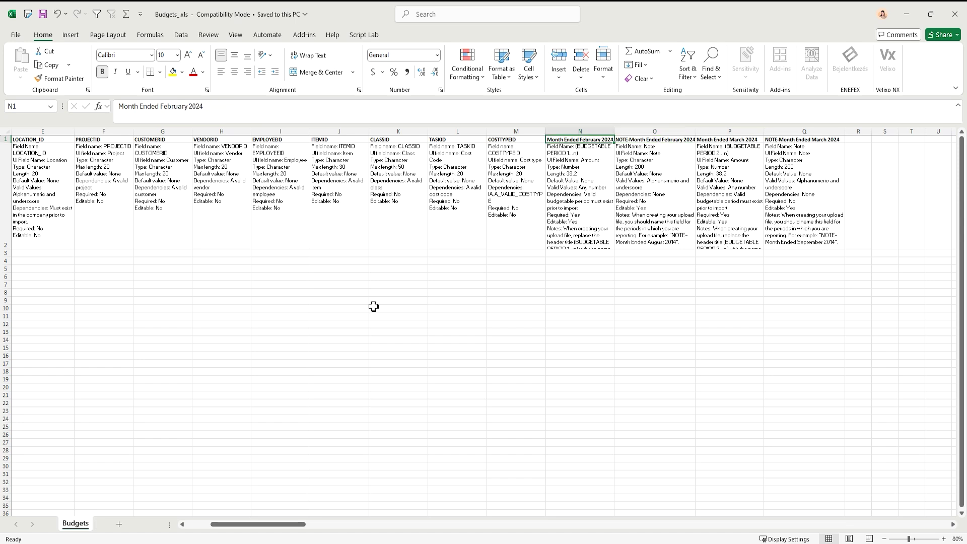
pyautogui.click(606, 132)
pyautogui.moveTo(606, 132); pyautogui.dragTo(636, 130)
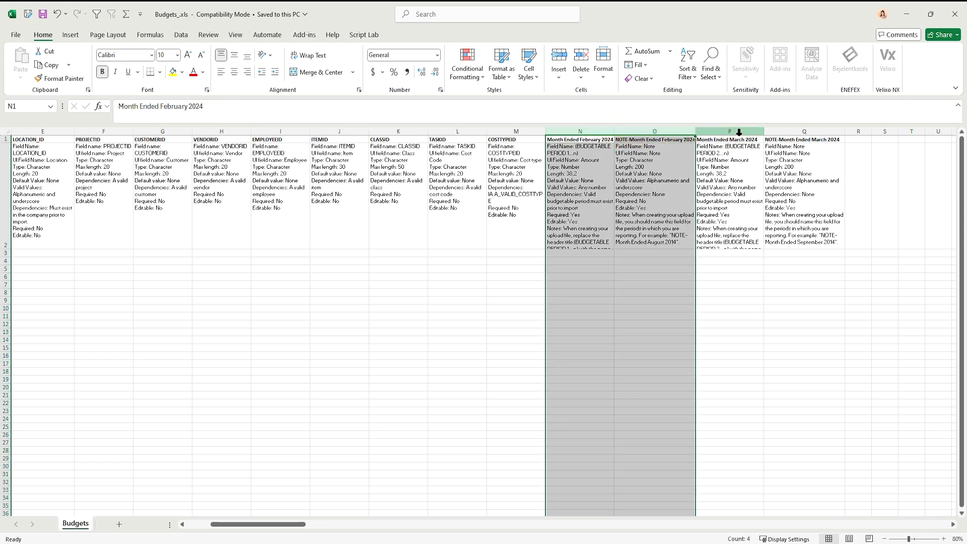
pyautogui.moveTo(740, 131); pyautogui.dragTo(787, 134)
pyautogui.click(580, 161)
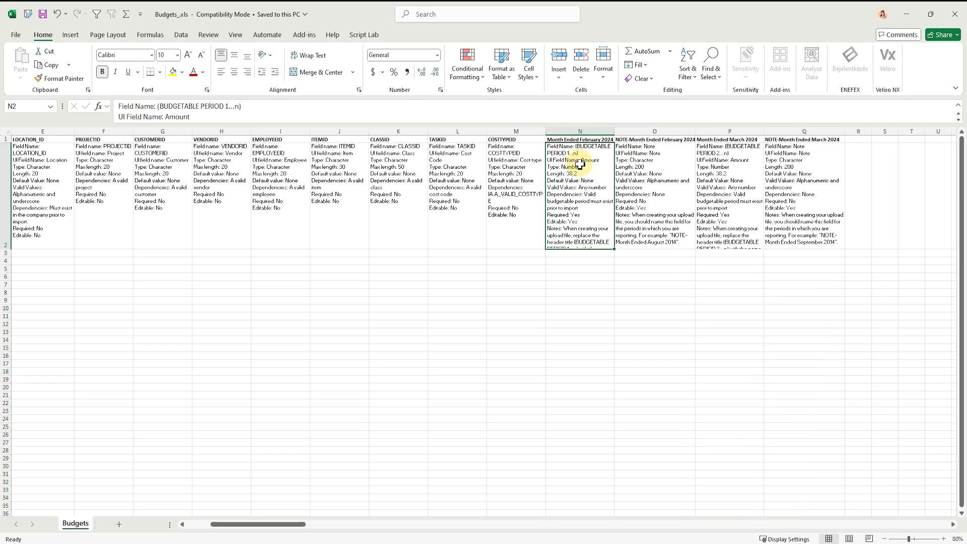
# Enter 50000 as the Month Ended February 2024 amount in cell N4.
pyautogui.click(583, 261)
pyautogui.write('50000')
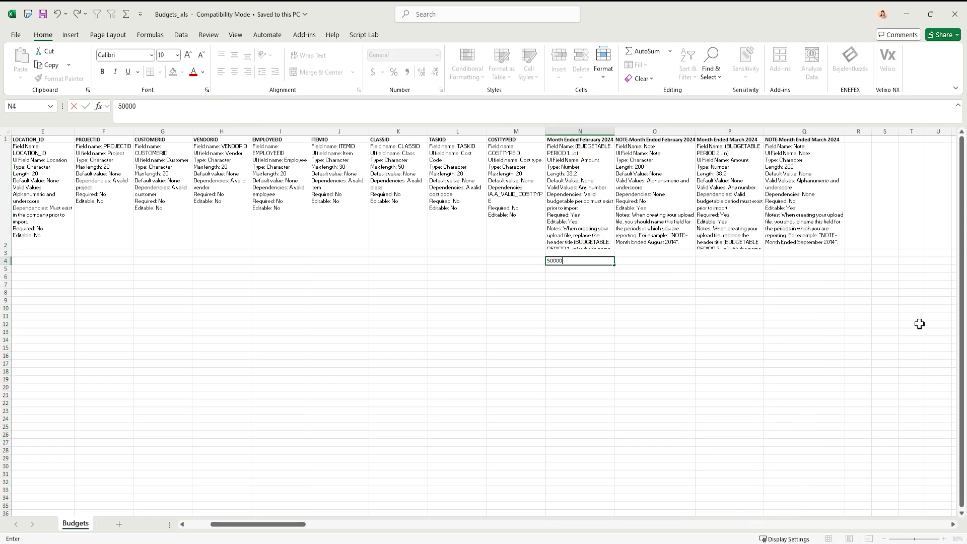
pyautogui.press('Tab')
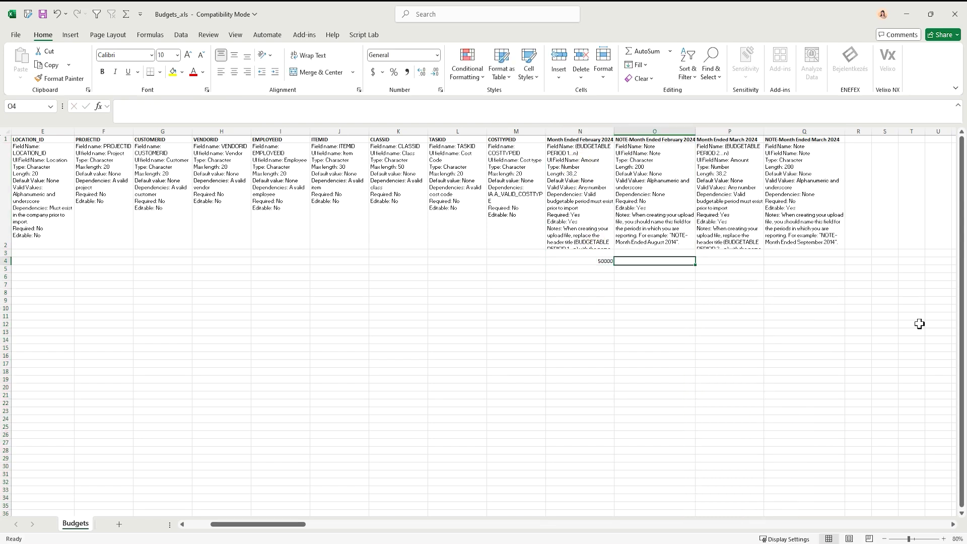
# Enter the February 2024 note "Salaries for officers for XXX" in cell O4, replacing the placeholder text.
pyautogui.write('aklsjdfkljlaskj')
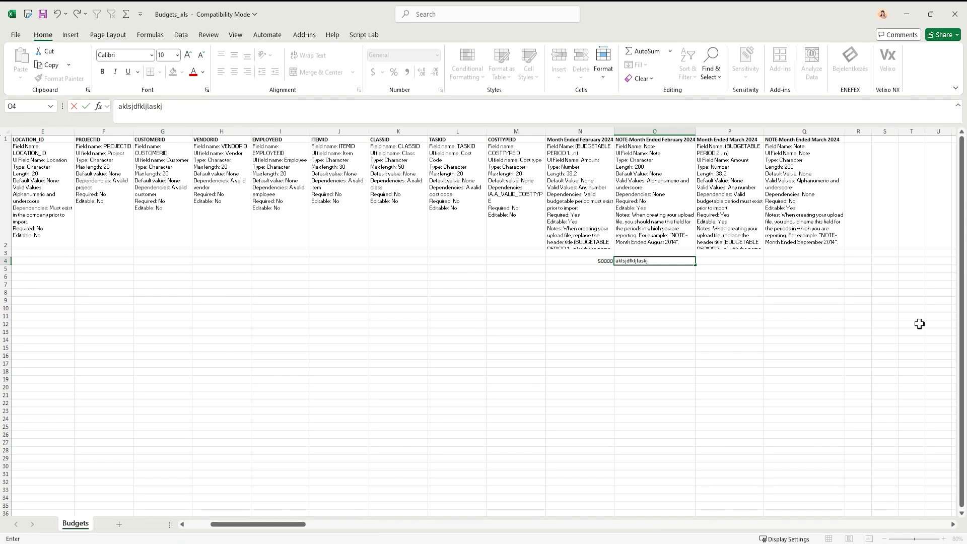
pyautogui.press('BackSpace')
pyautogui.press('BackSpace')
pyautogui.press('BackSpace')
pyautogui.press('BackSpace')
pyautogui.press('BackSpace')
pyautogui.press('BackSpace')
pyautogui.press('BackSpace')
pyautogui.press('BackSpace')
pyautogui.press('BackSpace')
pyautogui.press('BackSpace')
pyautogui.press('BackSpace')
pyautogui.press('BackSpace')
pyautogui.press('BackSpace')
pyautogui.press('Left')
pyautogui.press('Right')
pyautogui.press('Left')
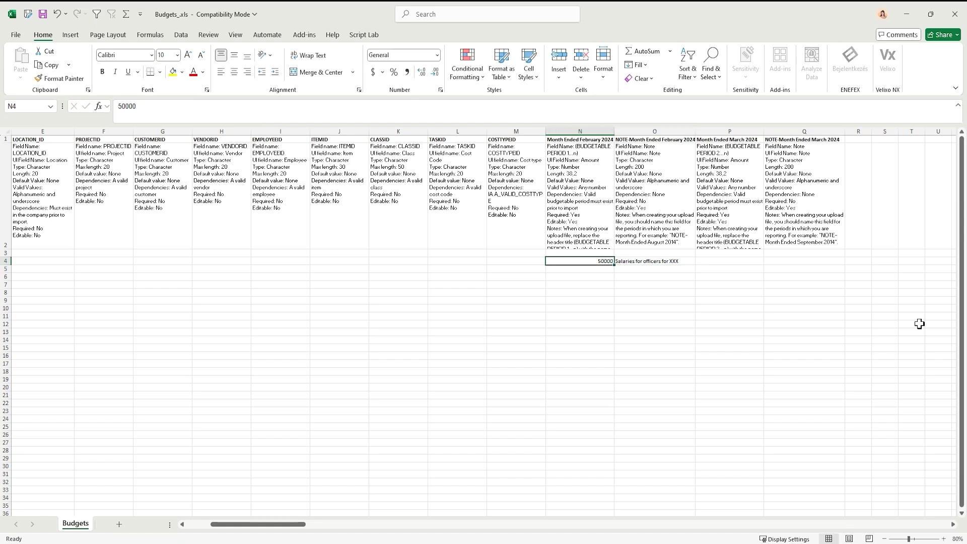
# Enter 60000 as the Month Ended March 2024 amount in cell P4.
pyautogui.press('Right')
pyautogui.press('Right')
pyautogui.write('600')
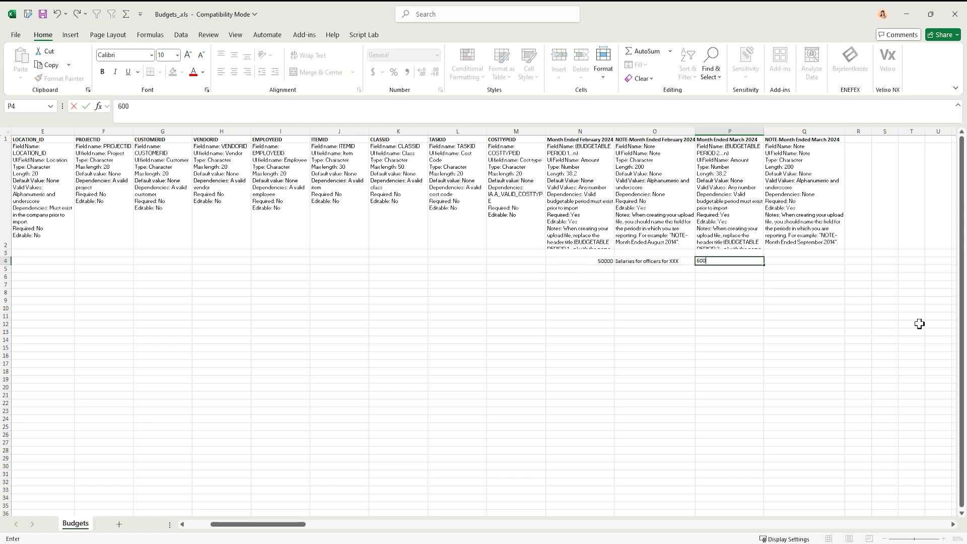
pyautogui.press('Tab')
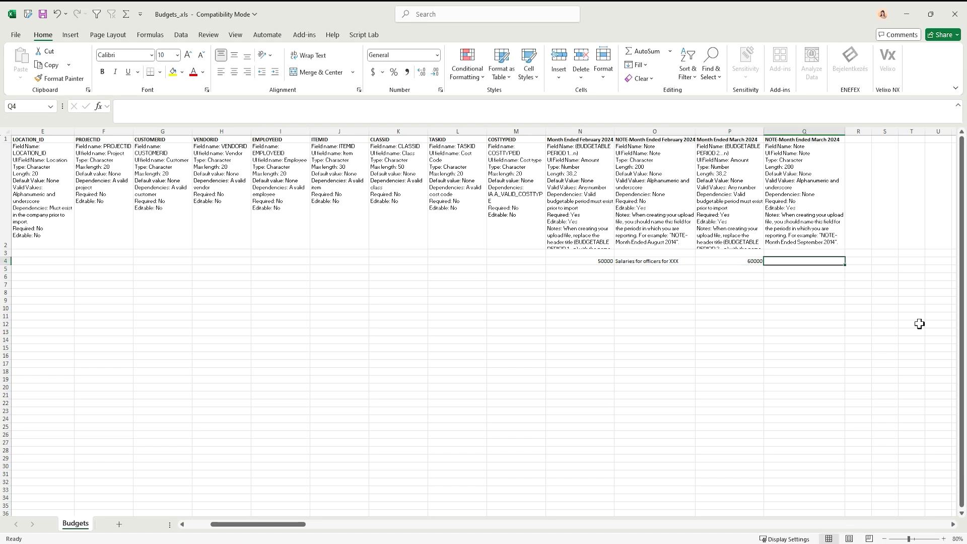
# Review the February 2024 amount and note columns and the period name in header cell N1.
pyautogui.moveTo(586, 131); pyautogui.dragTo(649, 132)
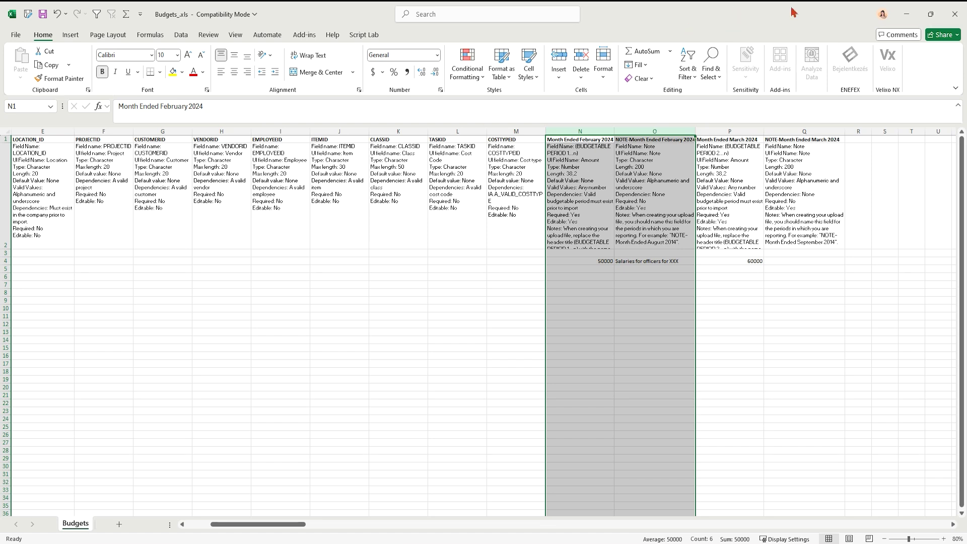
pyautogui.click(710, 180)
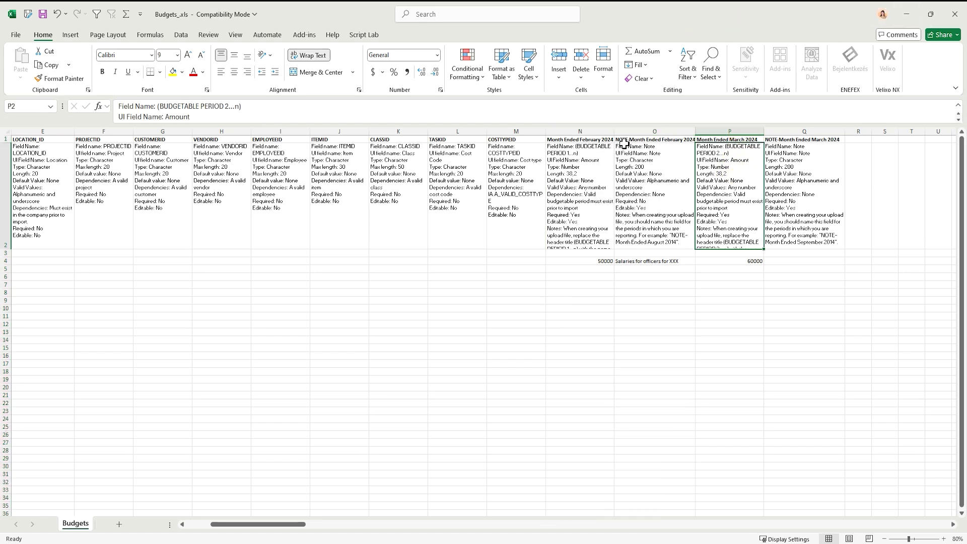
pyautogui.click(578, 140)
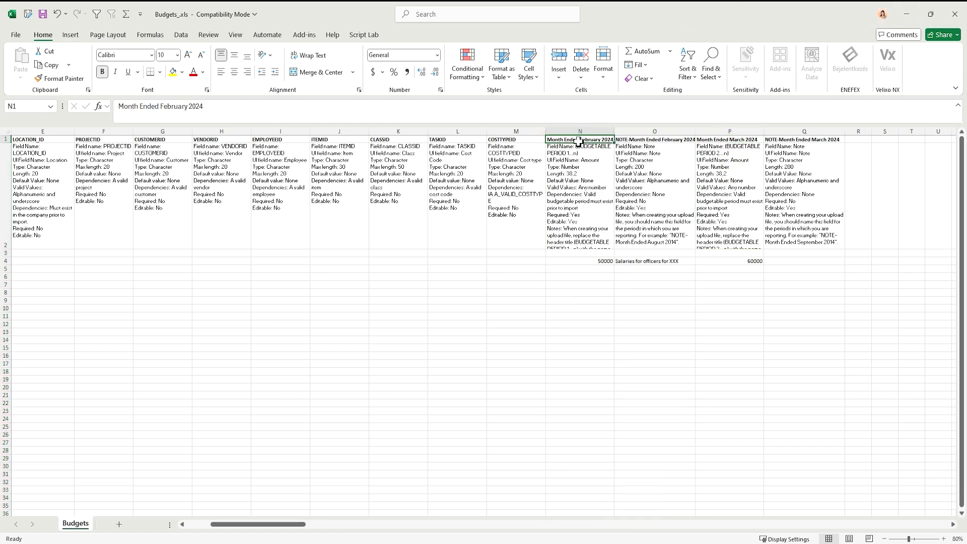
# Switch back to Sage Intacct and close the blank download window and the budgets Import dialog.
pyautogui.click(906, 17)
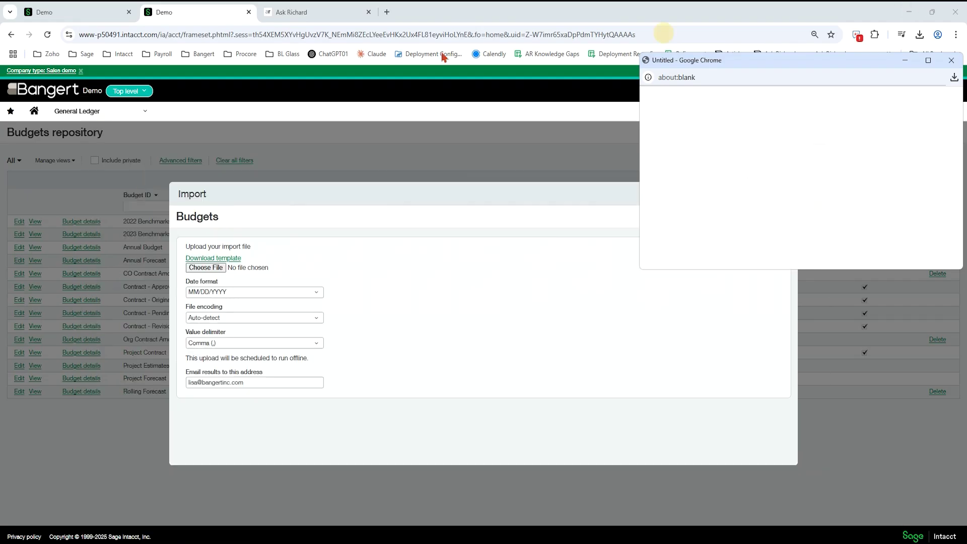
pyautogui.click(955, 58)
pyautogui.click(707, 217)
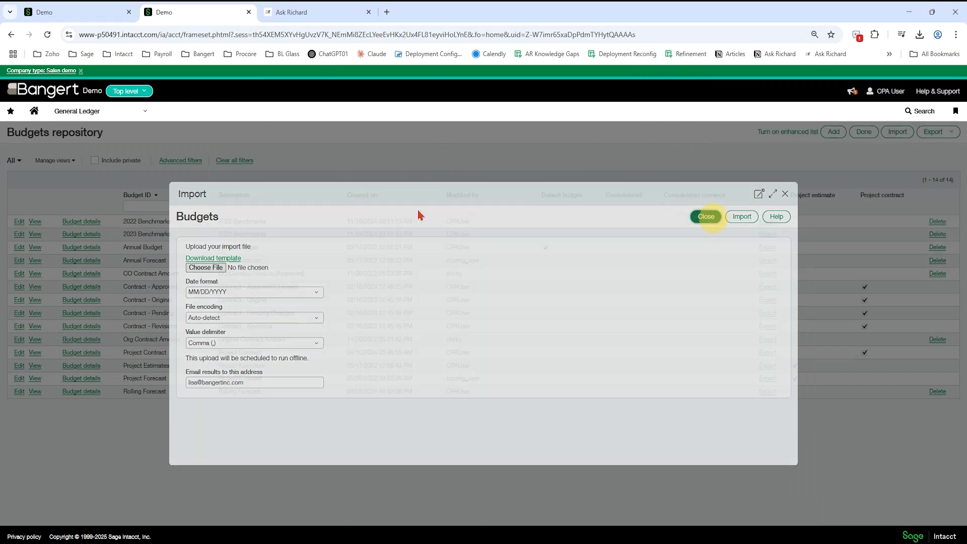
# Open the General Ledger reporting periods list and check the Month Ended period names, such as October 2023 and June 2023.
pyautogui.click(129, 112)
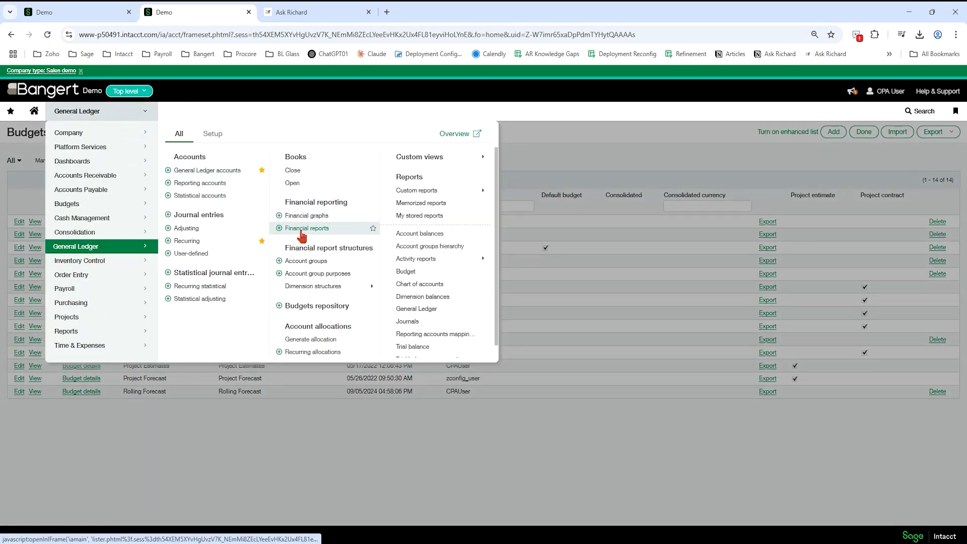
pyautogui.click(212, 133)
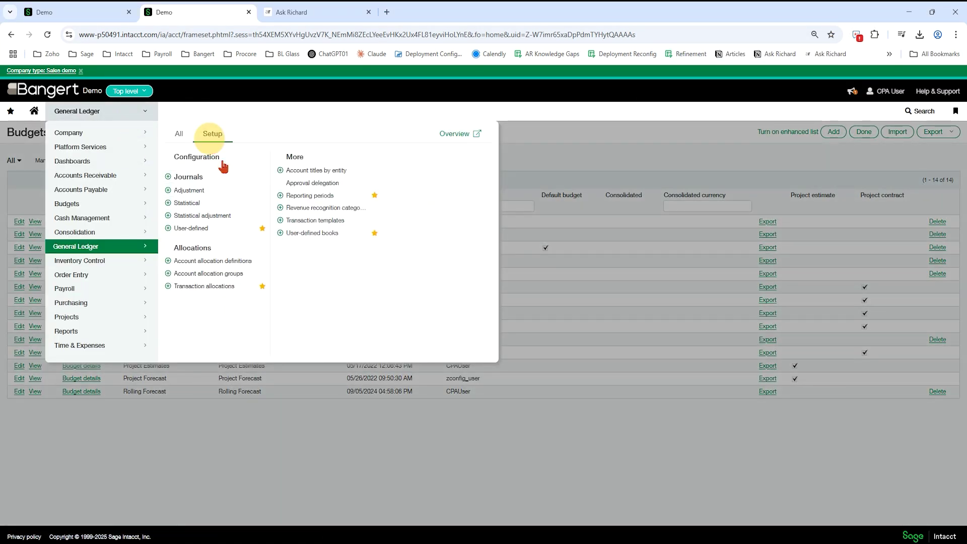
pyautogui.click(315, 201)
pyautogui.moveTo(96, 287); pyautogui.dragTo(170, 297)
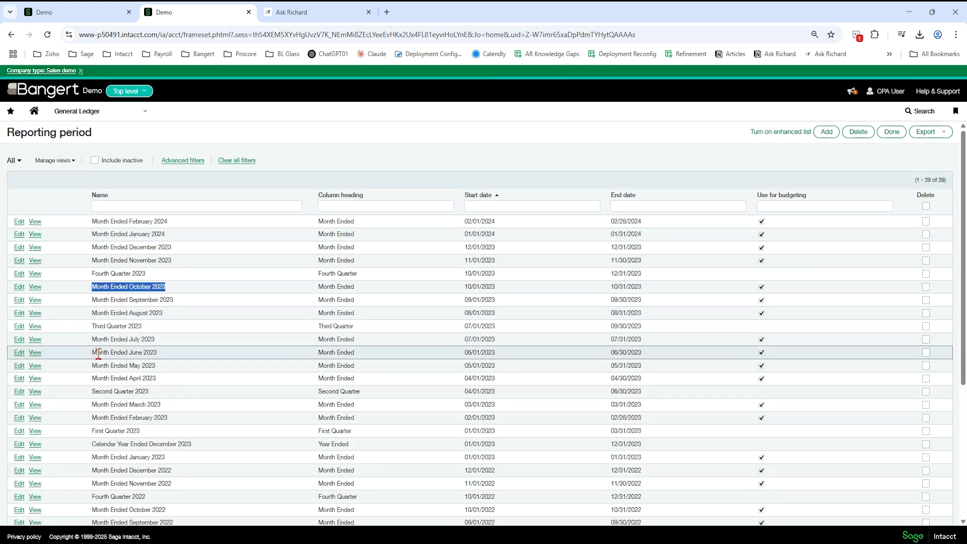
pyautogui.moveTo(97, 353); pyautogui.dragTo(161, 356)
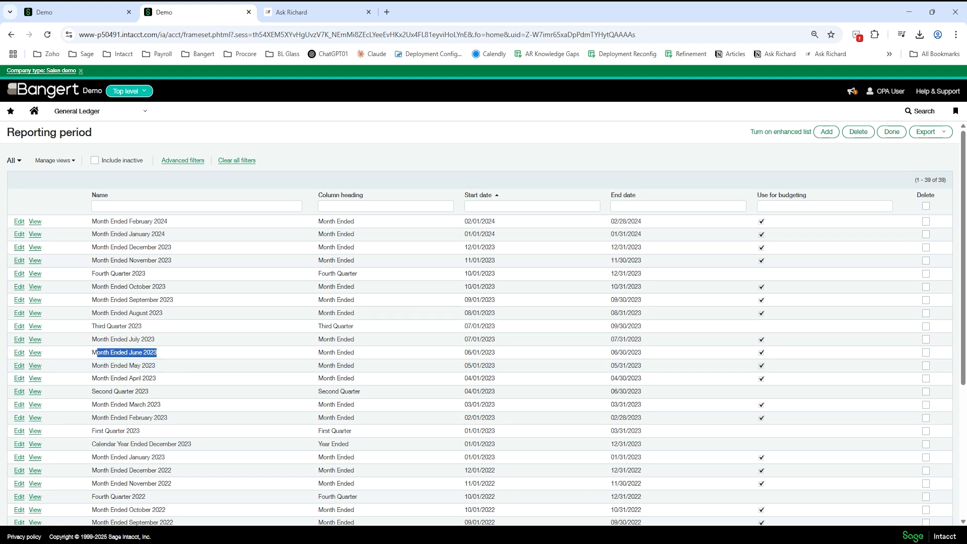
# Switch to the Excel budget template and enter 50000 as the ACCT_NO in cell C4.
pyautogui.hotkey('alt', 'Tab')
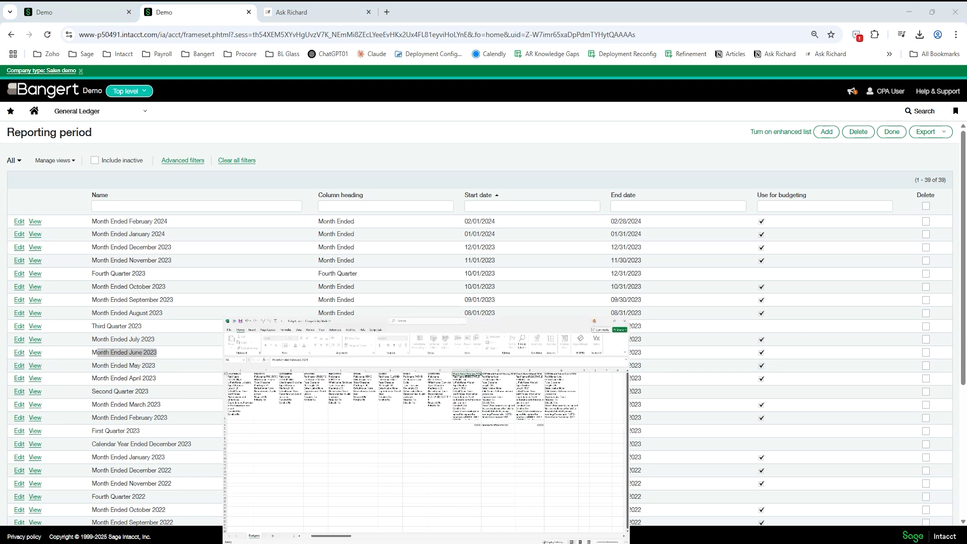
pyautogui.click(65, 308)
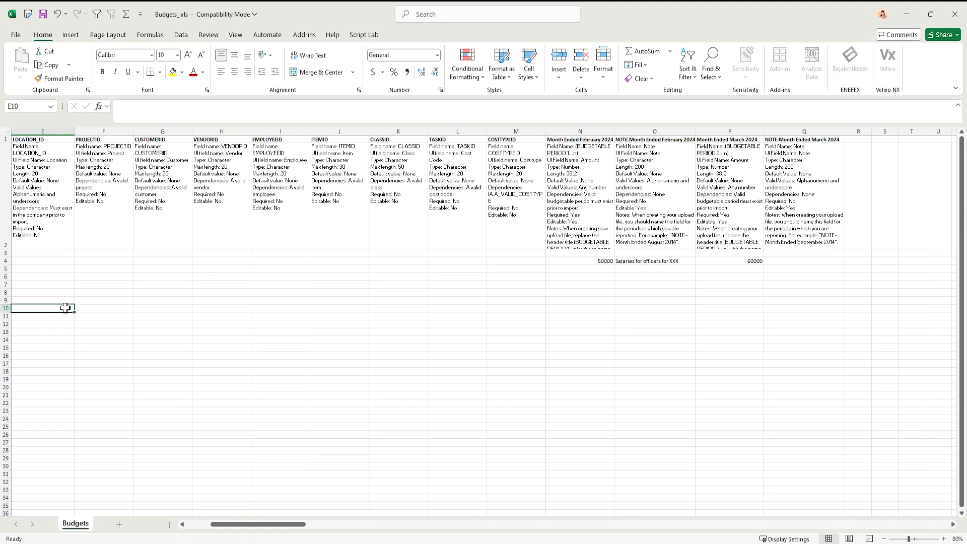
pyautogui.hscroll(-4, 66, 308)
pyautogui.click(65, 308)
pyautogui.press('Up')
pyautogui.press('Up')
pyautogui.press('Up')
pyautogui.press('Up')
pyautogui.press('Up')
pyautogui.press('Up')
pyautogui.press('Right')
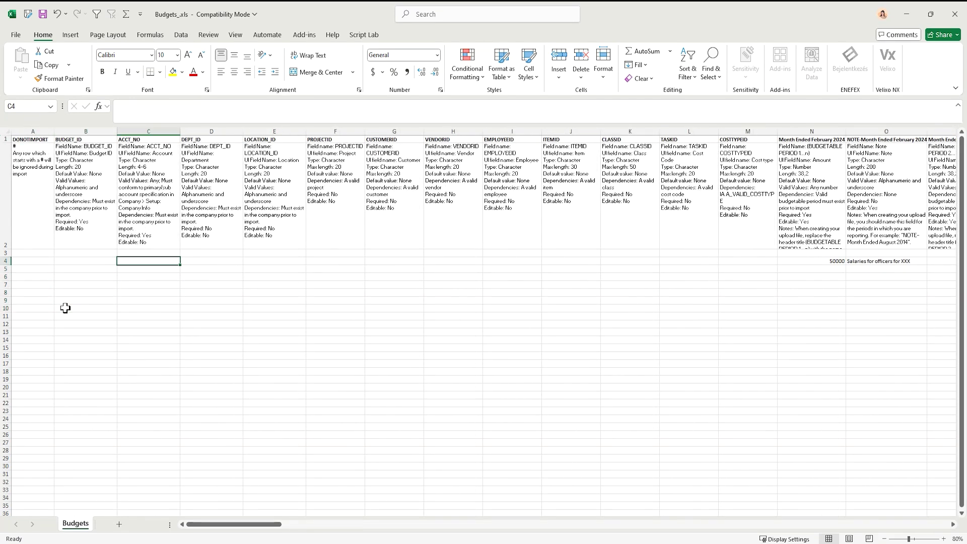
pyautogui.write('50000')
pyautogui.press('Tab')
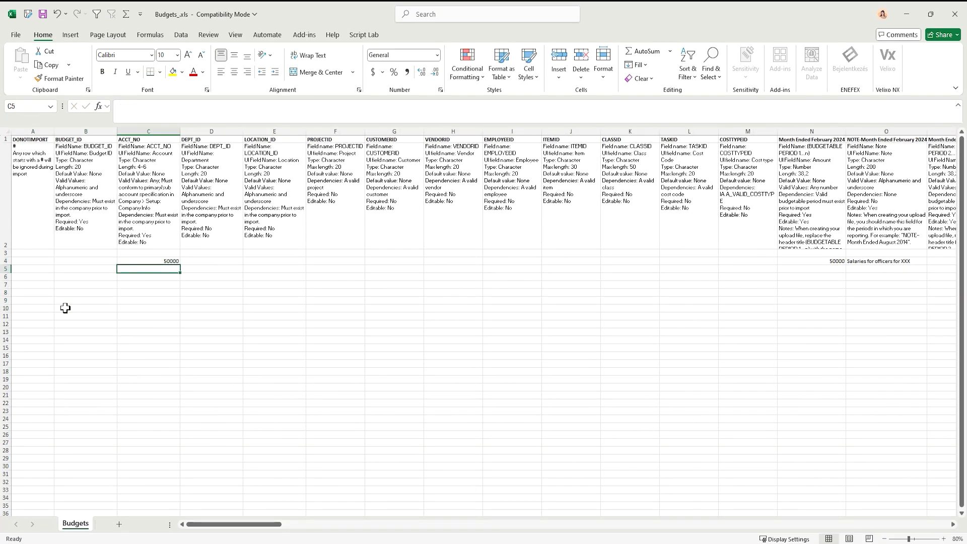
# Enter MARKETEING as the DEPT_ID and TMBGC as the LOCATION_ID in row 4.
pyautogui.write('a')
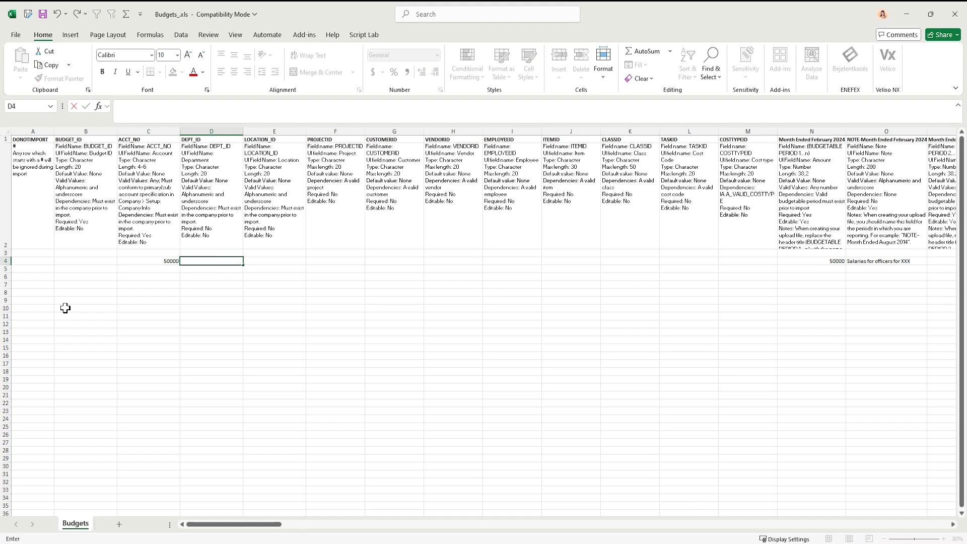
pyautogui.write('ARKETEING')
pyautogui.press('Tab')
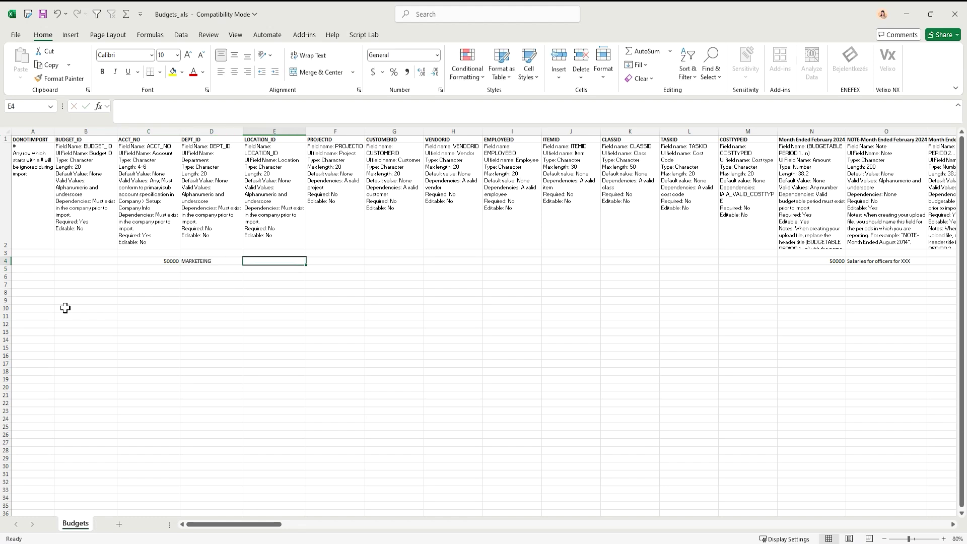
pyautogui.write('TMBGC')
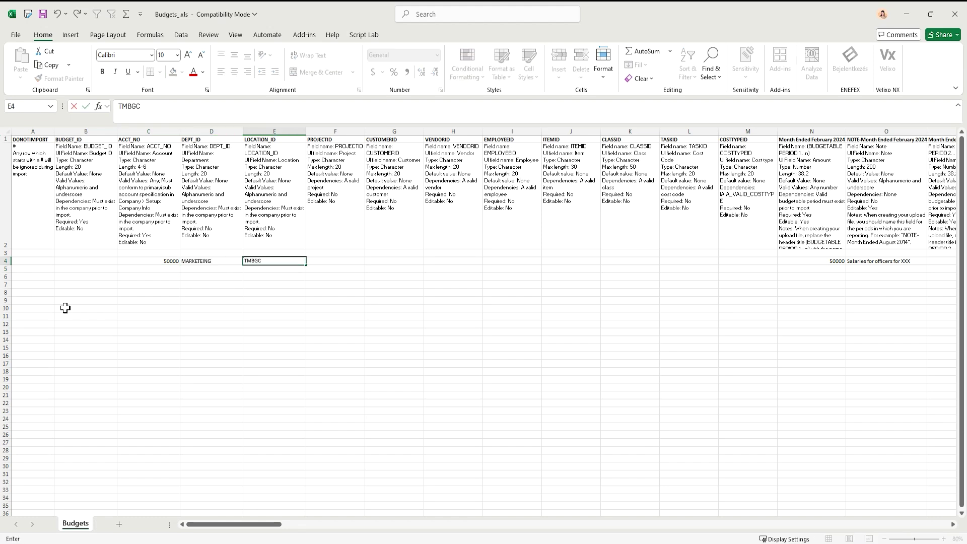
pyautogui.press('Tab')
# Go through row 4's remaining dimension columns up to the February 2024 amount and note.
pyautogui.press('Tab')
pyautogui.press('Tab')
pyautogui.press('Tab')
pyautogui.press('Tab')
pyautogui.press('Tab')
pyautogui.press('Tab')
pyautogui.press('Tab')
pyautogui.press('Tab')
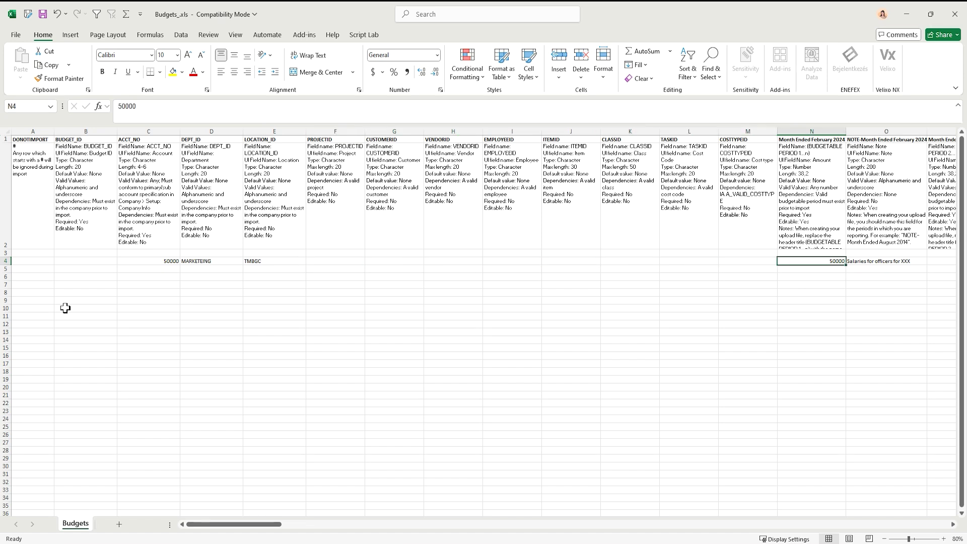
pyautogui.press('Tab')
pyautogui.press('Return')
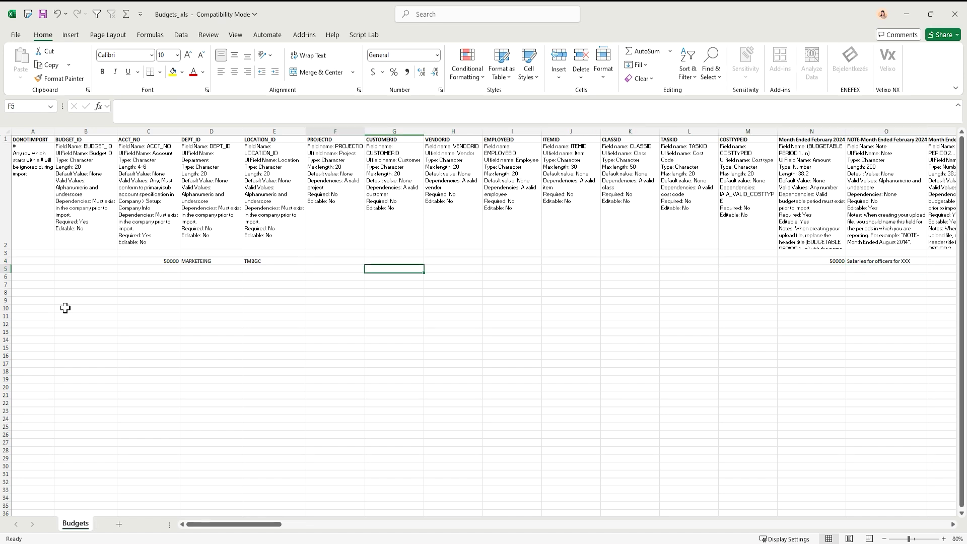
# Enter "2025 ANNUAL BUDGET" as the BUDGET_ID in cell B4.
pyautogui.press('Up')
pyautogui.write('202')
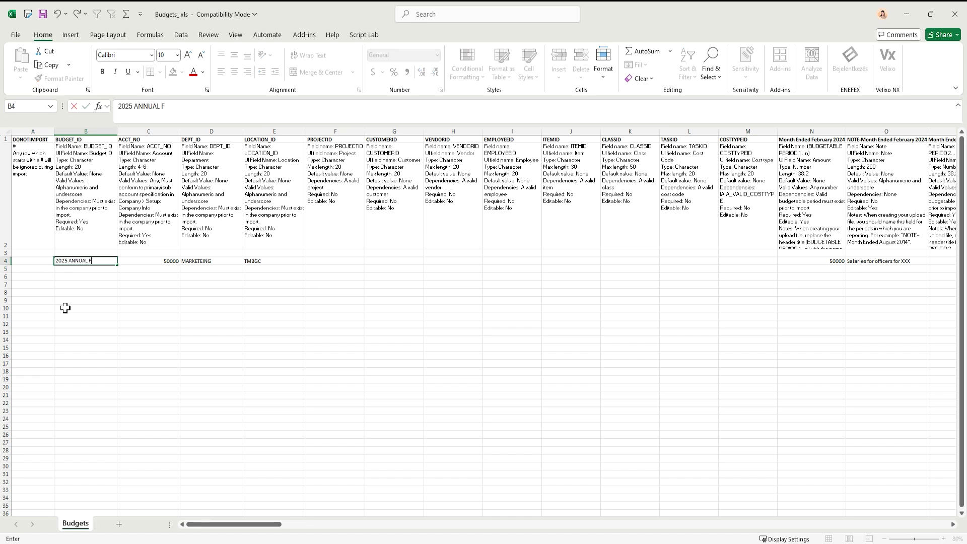
pyautogui.press('Tab')
# Review the budget line in row 4 and move on to the BUDGET_ID cell of row 5.
pyautogui.press('Tab')
pyautogui.press('Tab')
pyautogui.press('Tab')
pyautogui.press('Tab')
pyautogui.press('Tab')
pyautogui.press('Tab')
pyautogui.press('Tab')
pyautogui.press('Tab')
pyautogui.press('Tab')
pyautogui.press('Tab')
pyautogui.press('Tab')
pyautogui.press('Tab')
pyautogui.press('Tab')
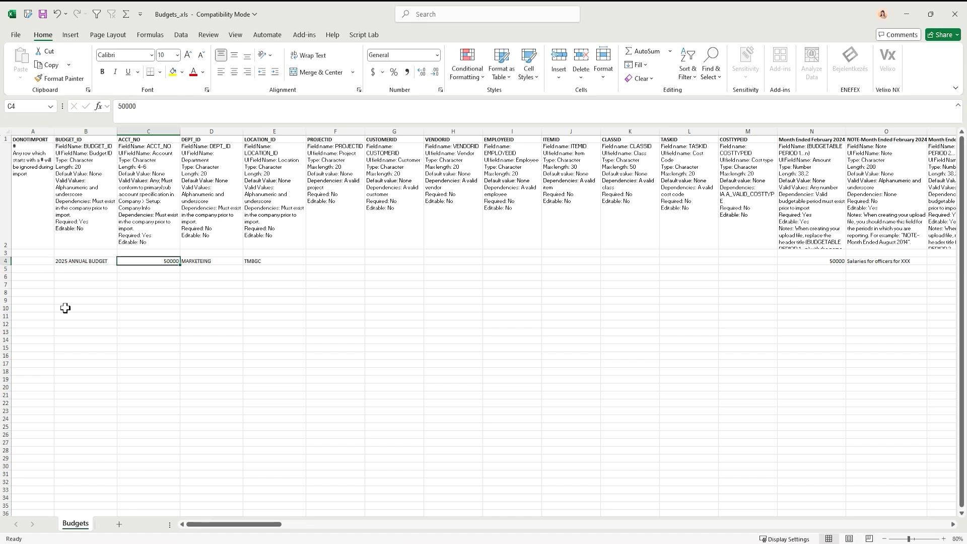
pyautogui.press('Return')
pyautogui.press('Home')
pyautogui.press('Tab')
pyautogui.press('Tab')
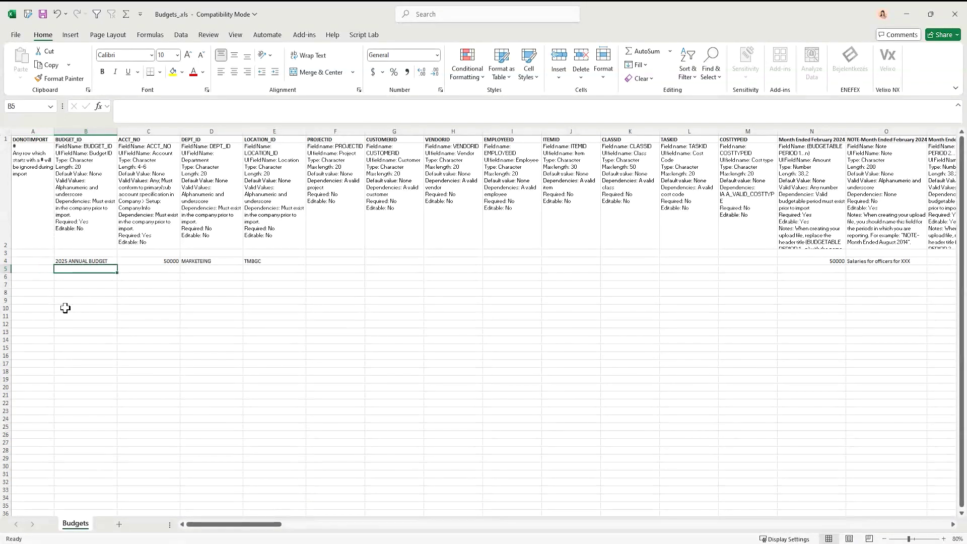
# Enter 50500 as the ACCT_NO of the second budget line in row 5.
pyautogui.write('505')
pyautogui.press('Tab')
pyautogui.press('Tab')
pyautogui.press('Tab')
pyautogui.press('Tab')
pyautogui.press('Tab')
pyautogui.press('Tab')
pyautogui.press('Tab')
pyautogui.press('Tab')
pyautogui.press('Tab')
pyautogui.press('Tab')
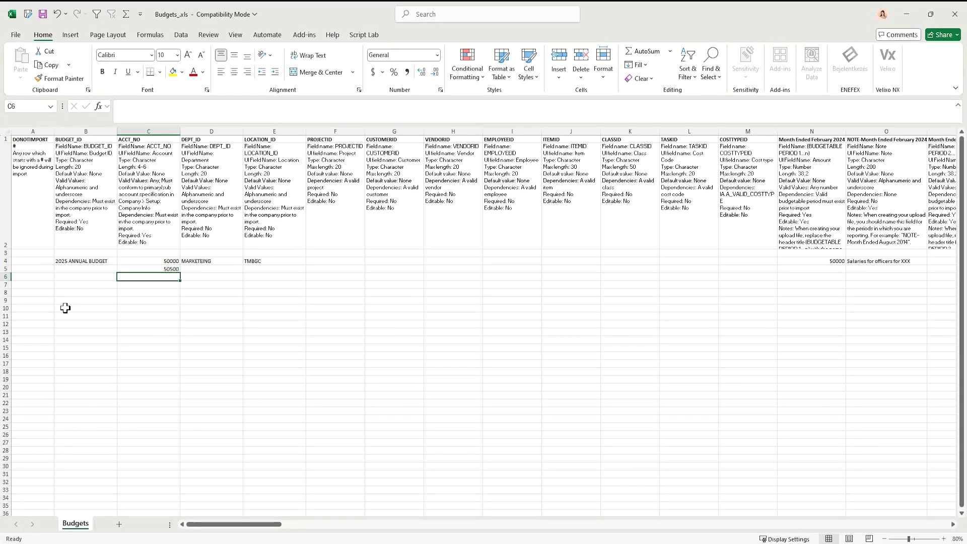
# Go through row 5's dimension columns to the February and March 2024 amount columns and return to the start of the sheet.
pyautogui.press('Tab')
pyautogui.press('Tab')
pyautogui.press('Tab')
pyautogui.press('Tab')
pyautogui.press('Tab')
pyautogui.press('Tab')
pyautogui.press('Tab')
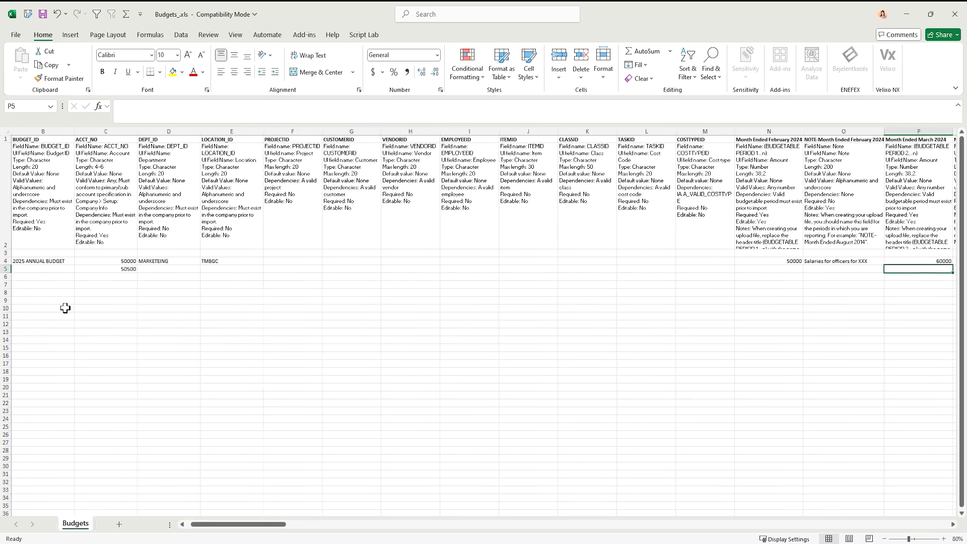
pyautogui.press('Left')
pyautogui.press('Left')
pyautogui.press('Left')
pyautogui.press('Left')
pyautogui.press('Left')
pyautogui.press('Left')
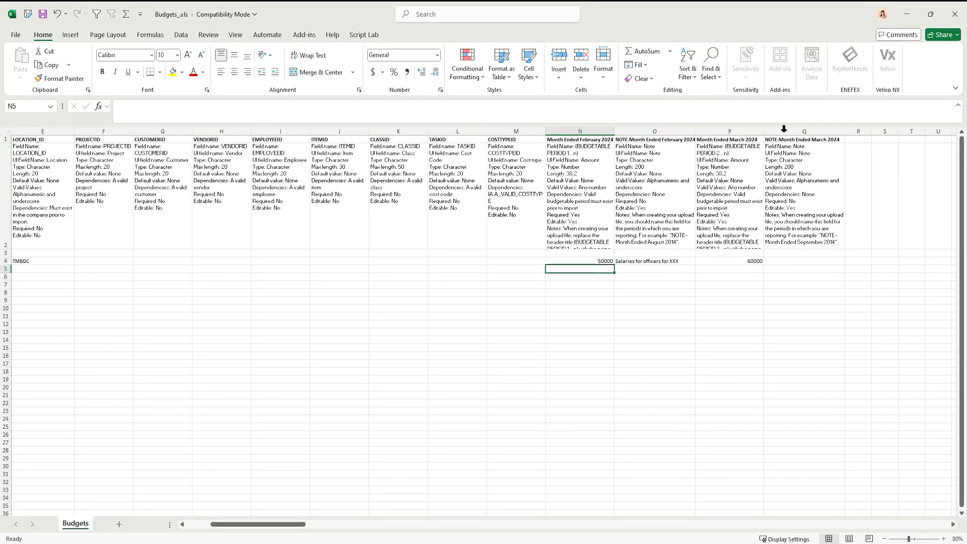
pyautogui.click(197, 525)
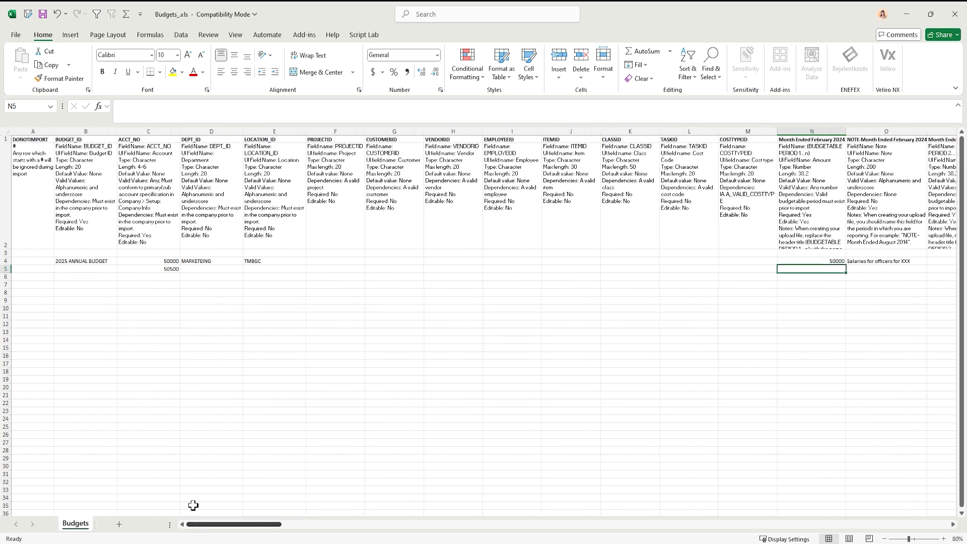
# Check the BUDGET_ID in cell B4, switch to Sage Intacct and open the Budgets repository to look at the existing Annual Budget ID.
pyautogui.click(83, 261)
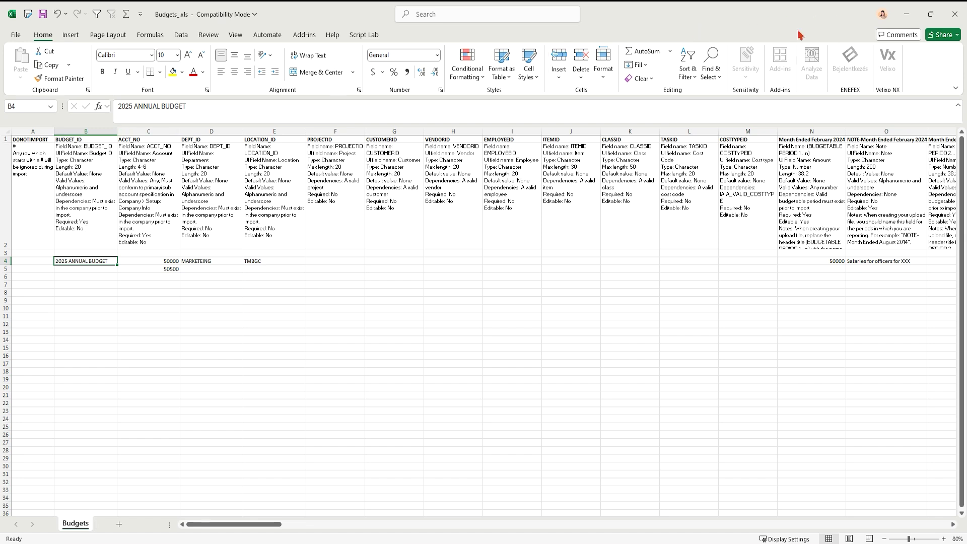
pyautogui.click(906, 14)
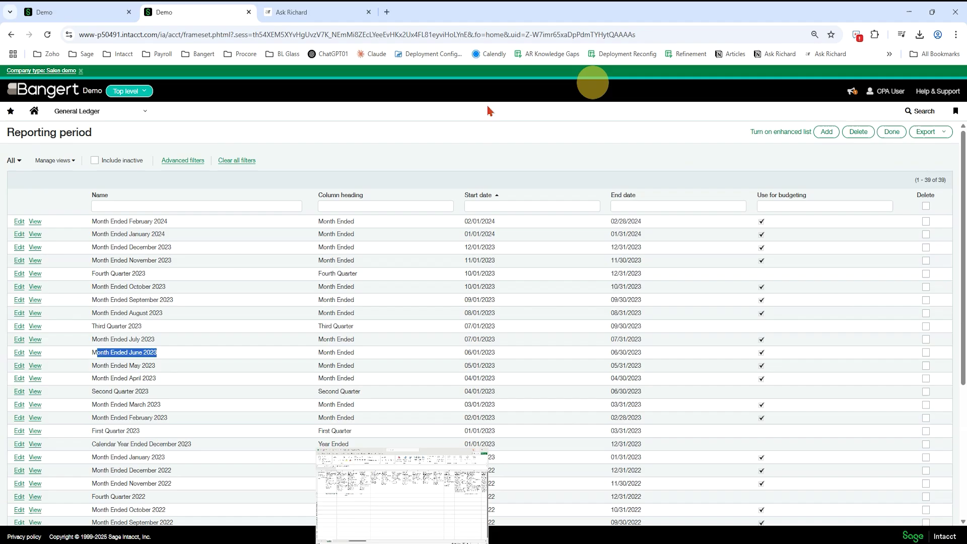
pyautogui.click(133, 117)
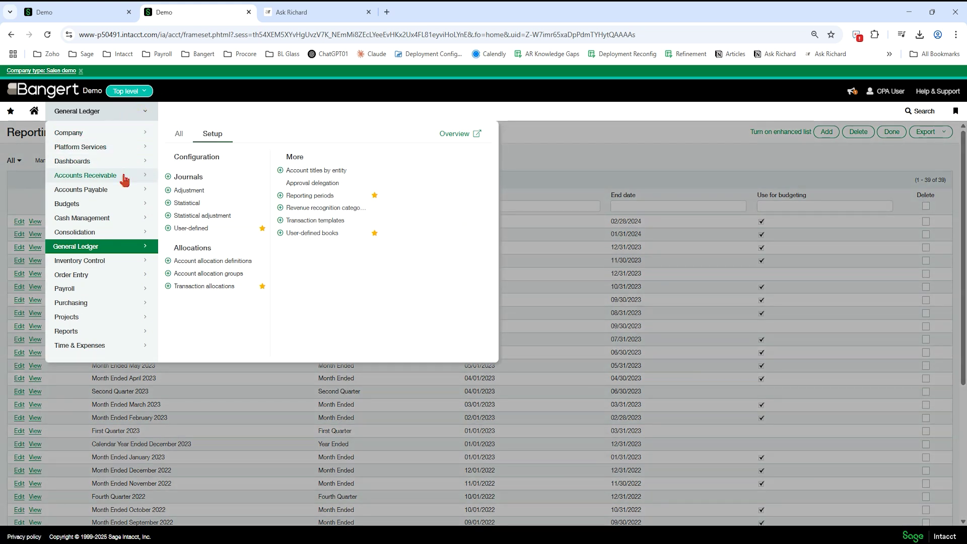
pyautogui.click(117, 205)
pyautogui.click(200, 183)
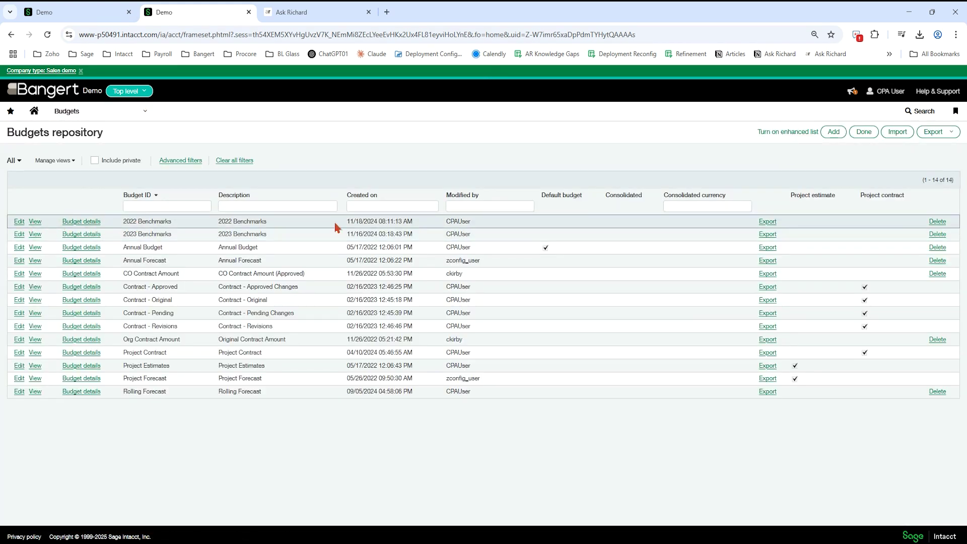
pyautogui.moveTo(126, 247); pyautogui.dragTo(163, 247)
# Create and save a new budget with 2025 ANNUAL BUDGET as both Budget ID and description, and return to the Excel template.
pyautogui.click(833, 133)
pyautogui.write('2025 ANNUAL BUDGET')
pyautogui.press('Tab')
pyautogui.hotkey('shift', 'Tab')
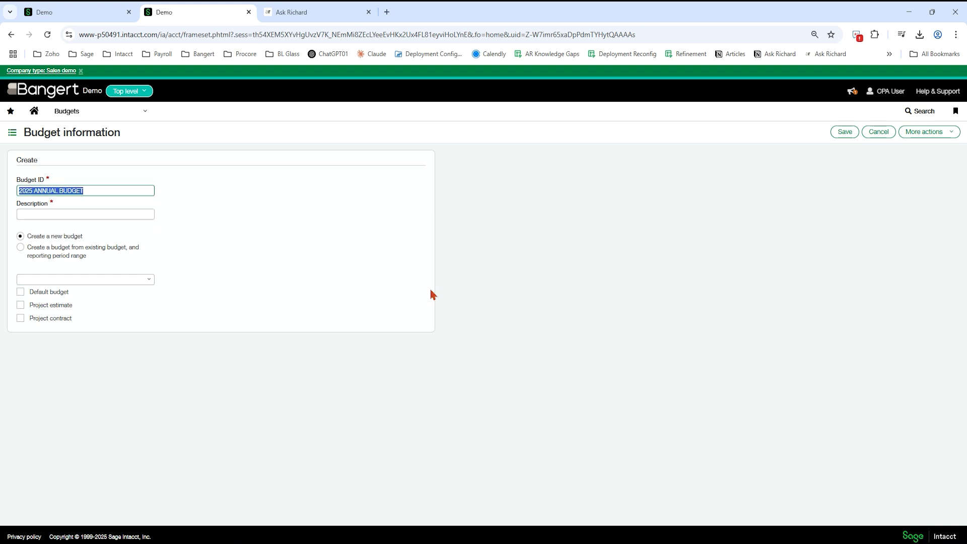
pyautogui.hotkey('ctrl', 'c')
pyautogui.press('Tab')
pyautogui.hotkey('ctrl', 'v')
pyautogui.click(383, 258)
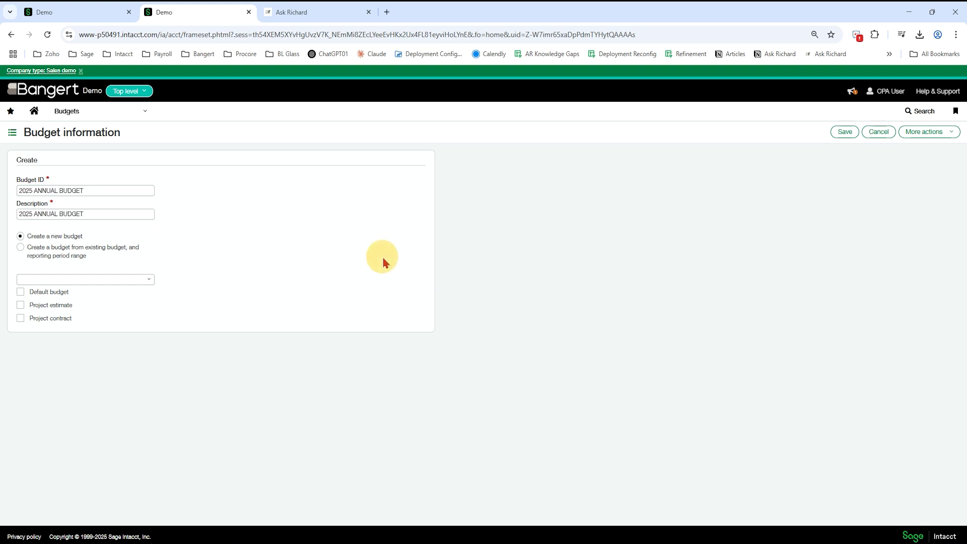
pyautogui.click(844, 132)
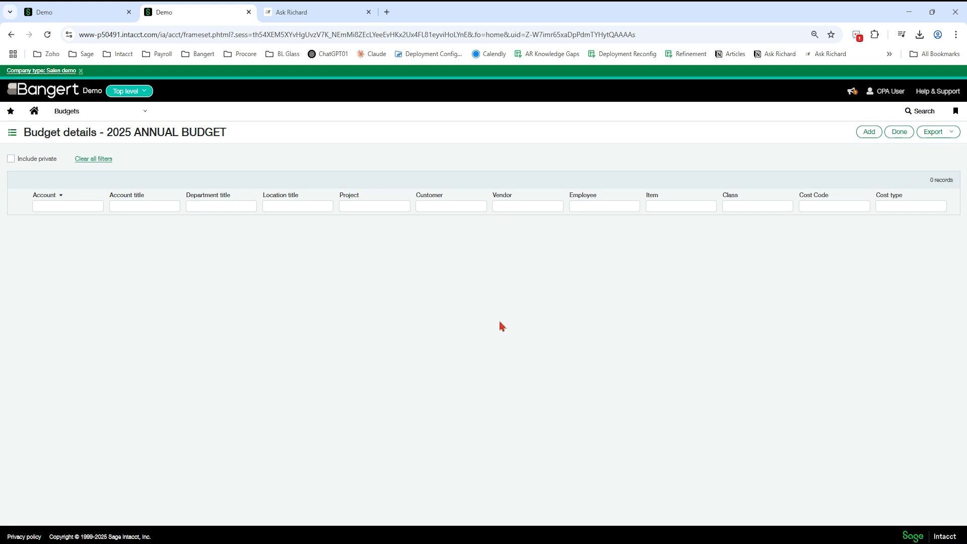
pyautogui.hotkey('alt', 'Tab')
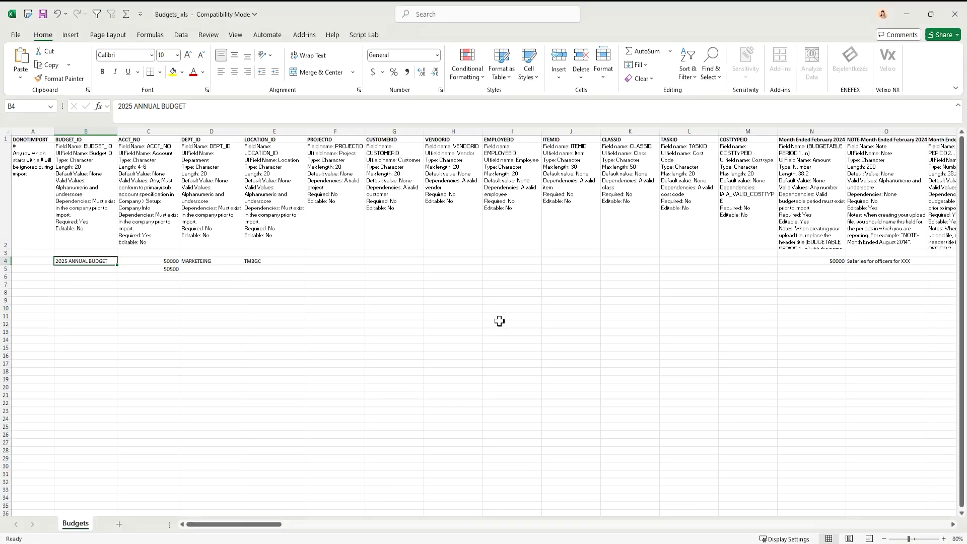